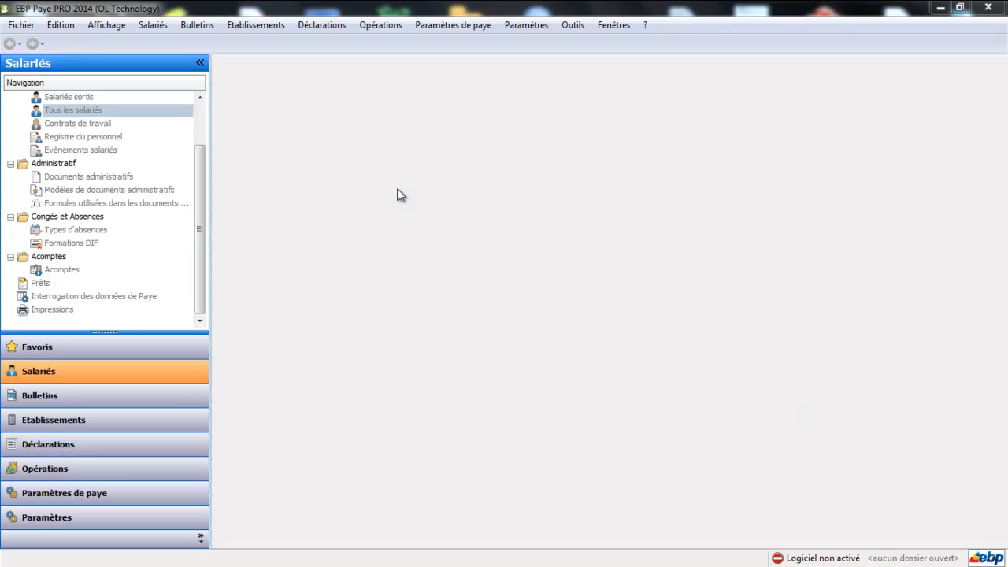
Step: Start a new client-plus-server company folder named 'brouillon' in the Nouveau wizard
left_click(21, 24)
left_click(18, 43)
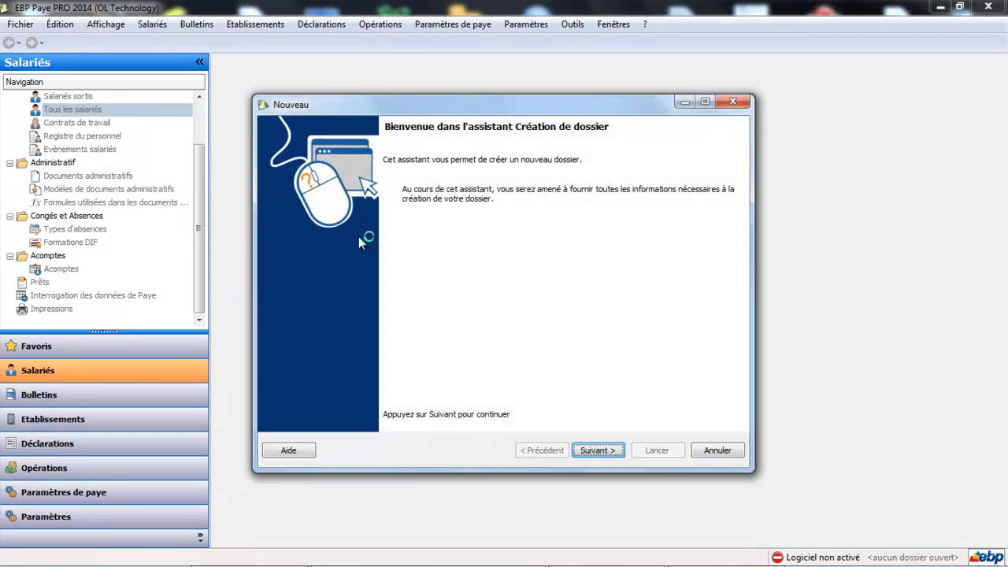
left_click(603, 456)
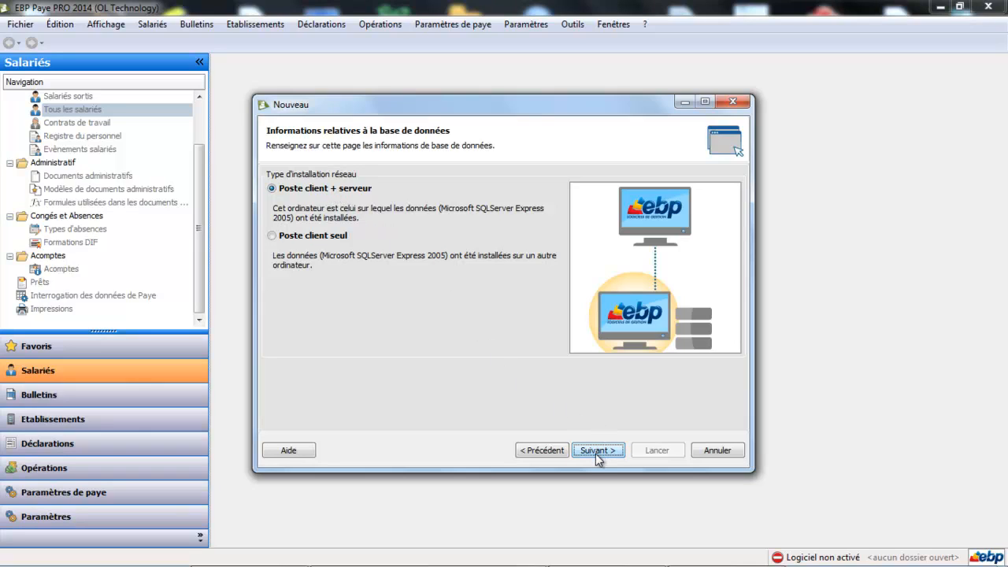
left_click(596, 453)
left_click(370, 186)
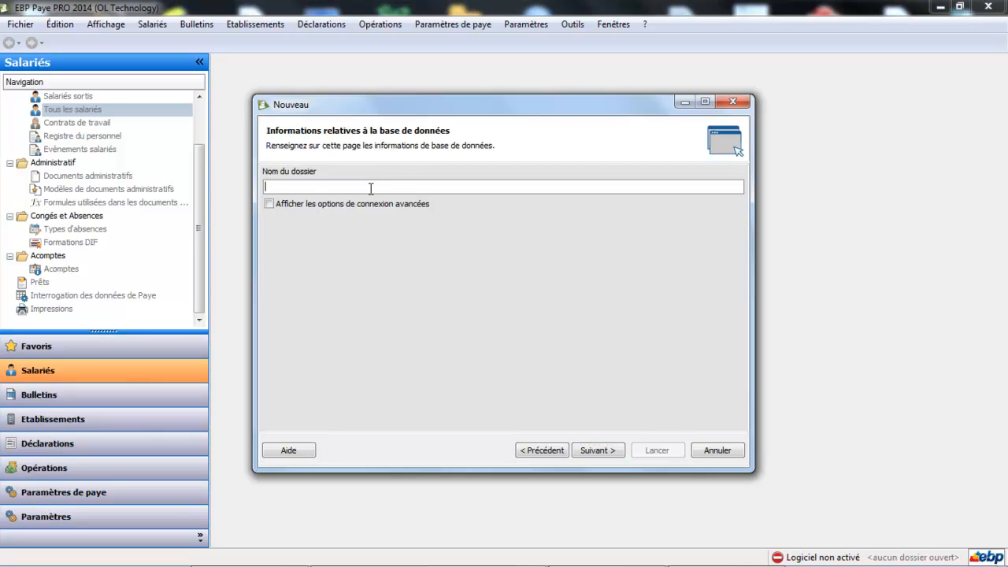
type("brouillon")
left_click(596, 450)
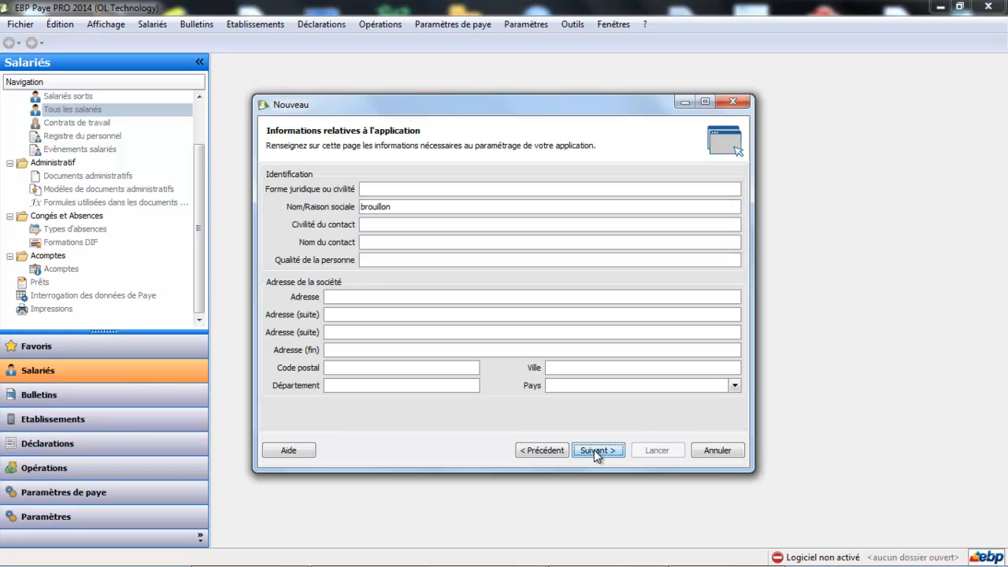
Step: Set the legal form to sarl and enter the company's street address
left_click(400, 192)
type("sarl")
key("Tab")
left_click(382, 297)
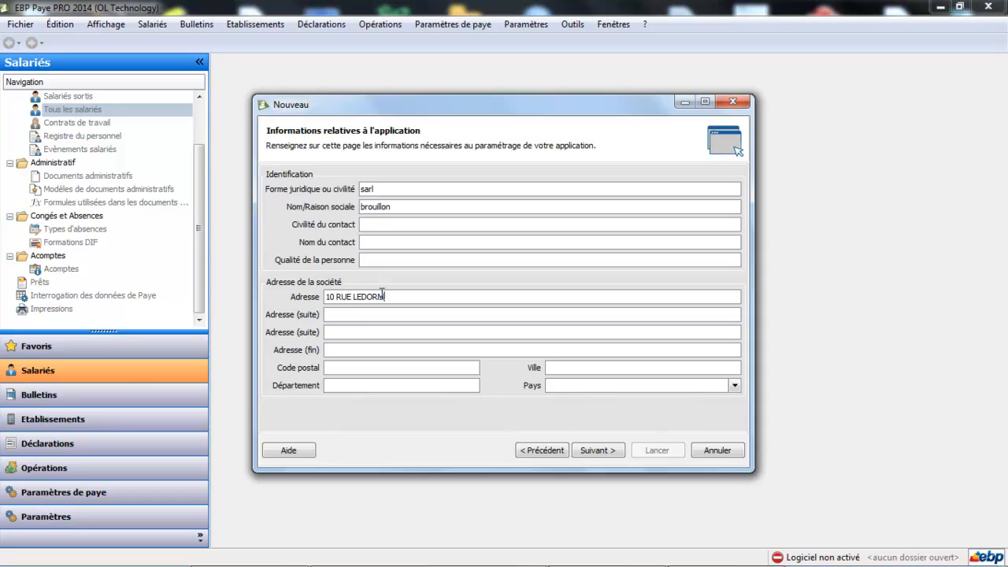
Step: Enter the company's postal code and city, then advance to the payroll options page
left_click(358, 366)
type("44100")
key("Tab")
type("NANTES")
left_click(602, 453)
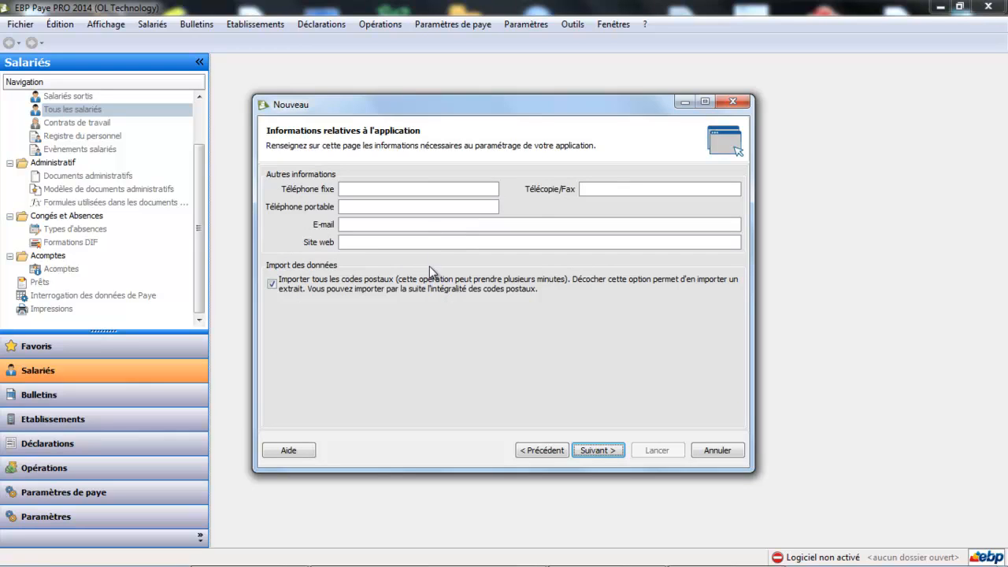
left_click(604, 450)
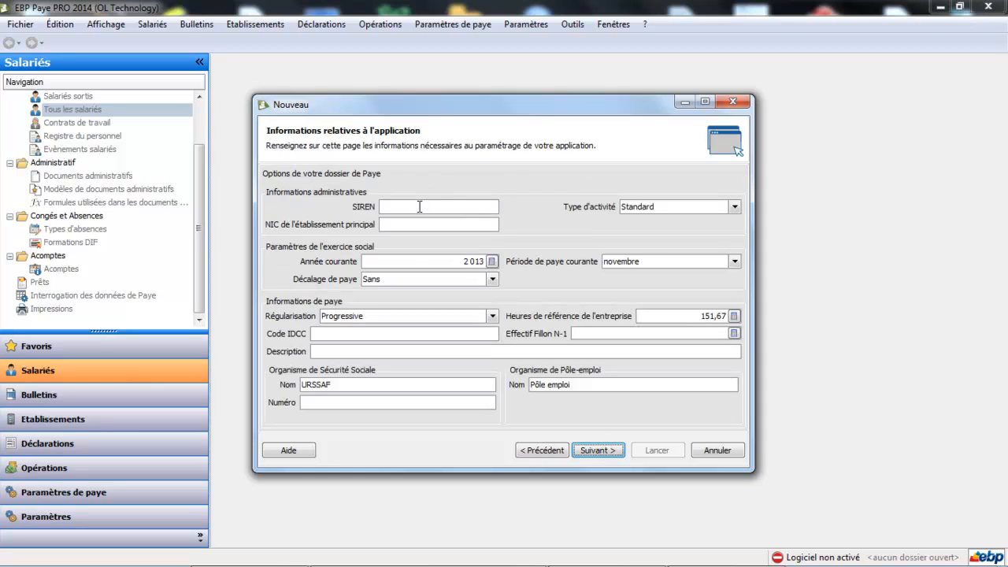
Step: Enter the company's SIREN and main-establishment NIC numbers, keeping activity type Standard
left_click(419, 206)
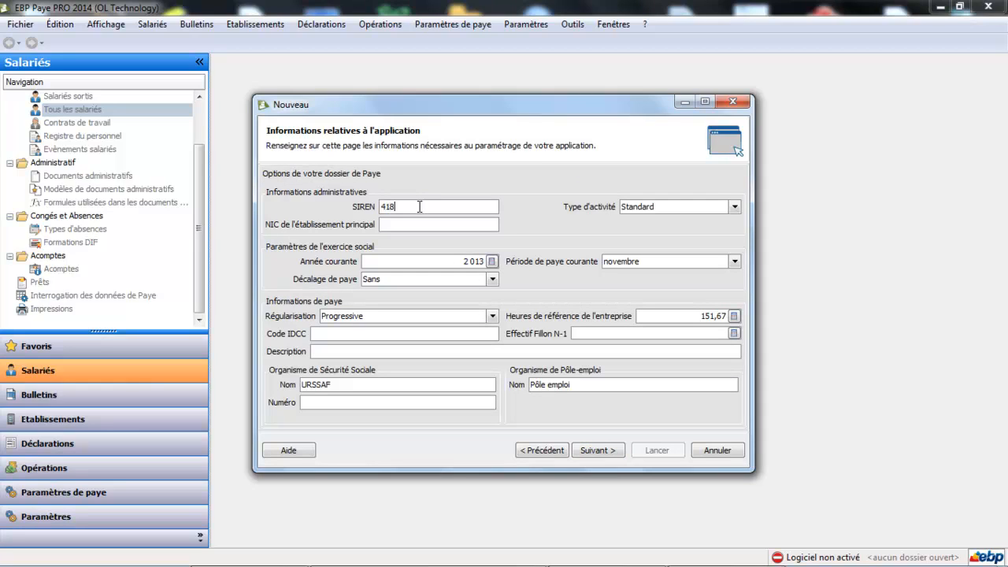
left_click(466, 228)
type("00051")
left_click(734, 206)
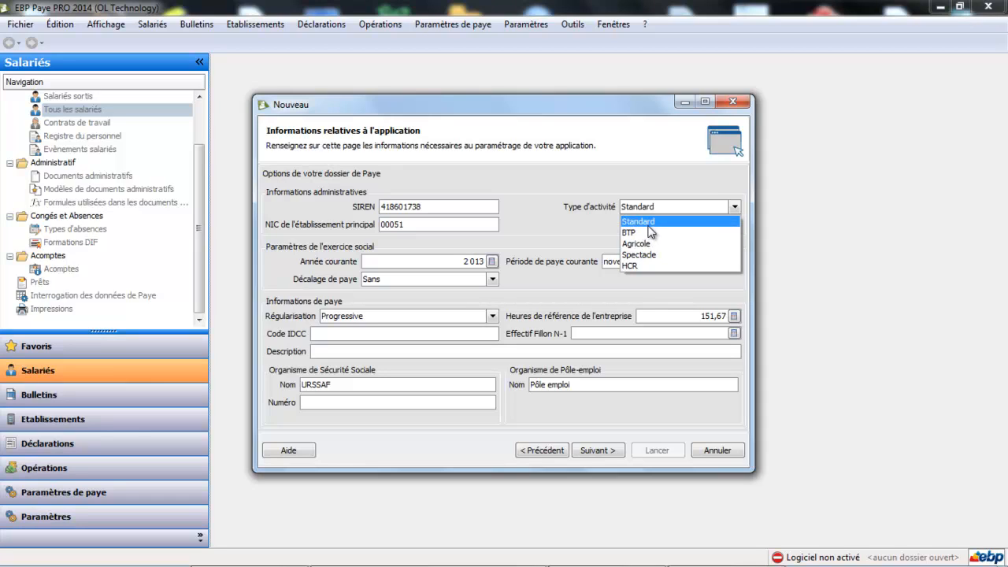
key("Escape")
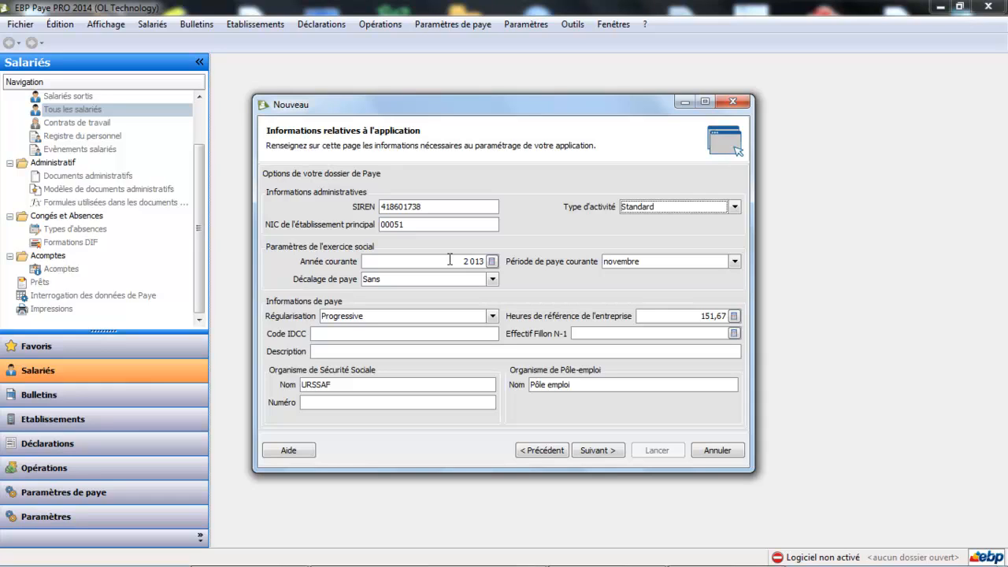
Step: Set the current year to 2014 and the current pay period to janvier
left_click(450, 260)
type("201")
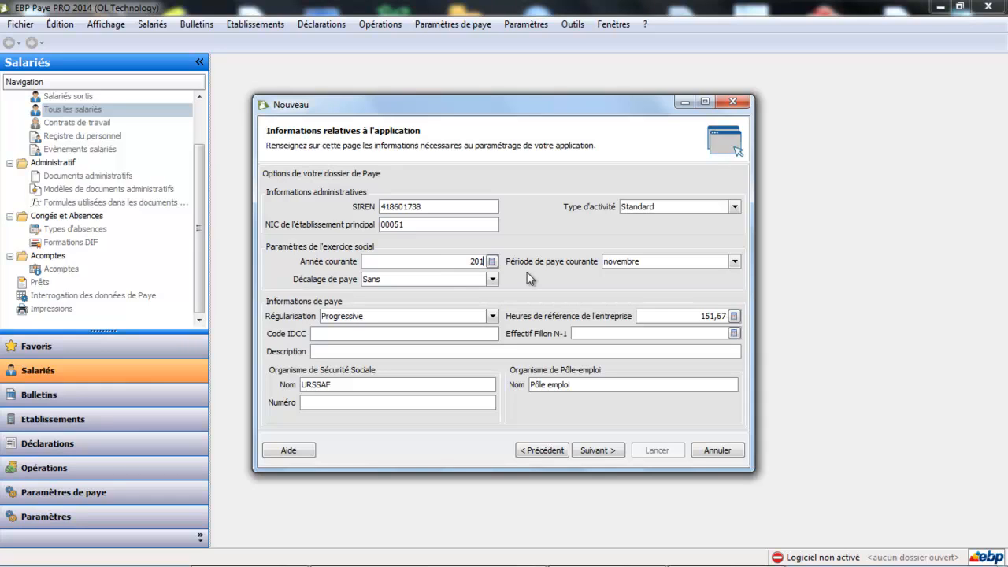
type("4")
left_click(734, 261)
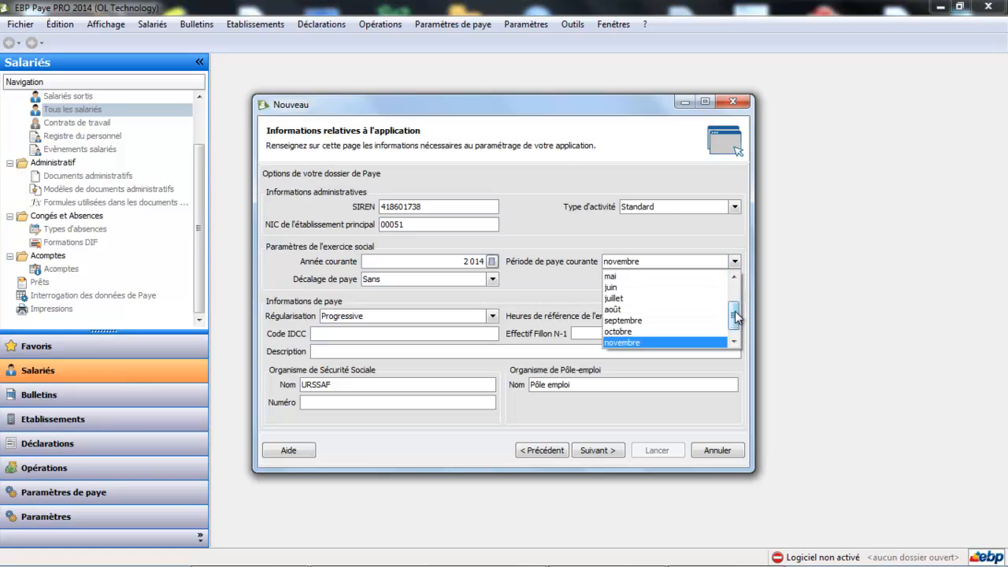
left_click_drag(736, 317, 740, 274)
left_click(654, 274)
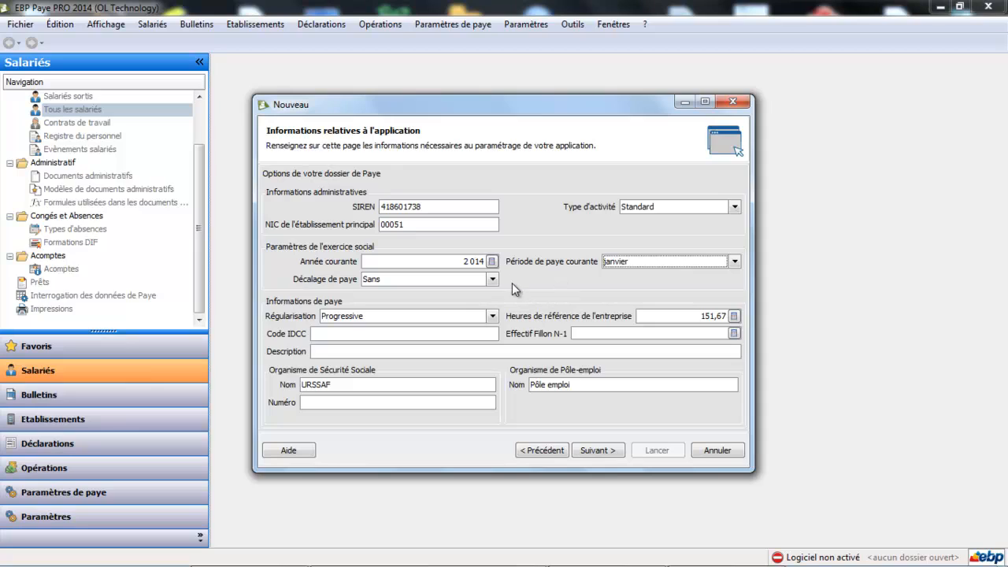
left_click(390, 332)
Step: Enter IDCC code 1486 with description 'Convention collective synthec'
type("1486")
left_click(395, 352)
type("Con")
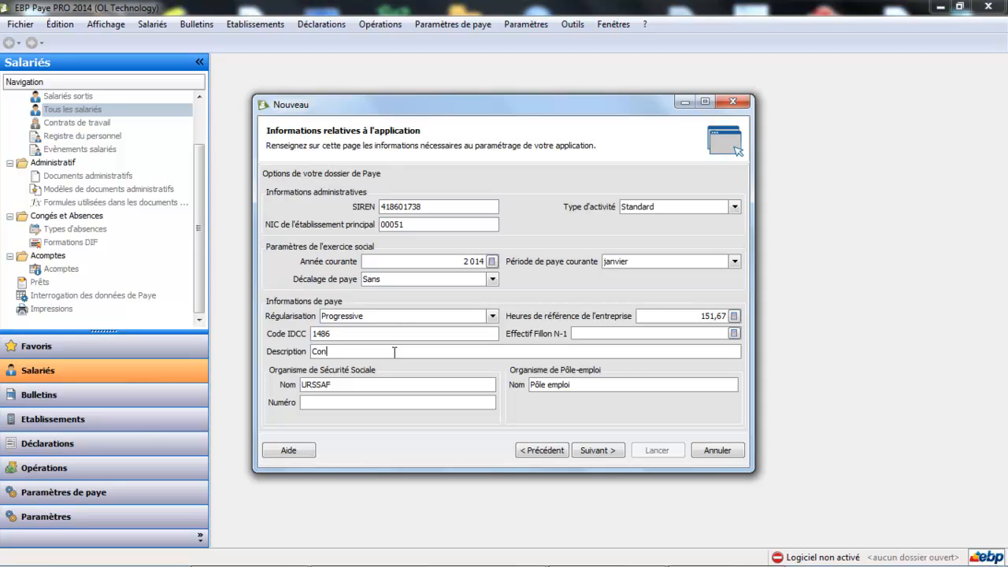
type("ventio")
type("n collectiv")
type("e syn")
type("the")
type("c")
type("5")
Step: Name the body 'URSSAF loire atlantique', enter the Social Security number, and continue
left_click(375, 385)
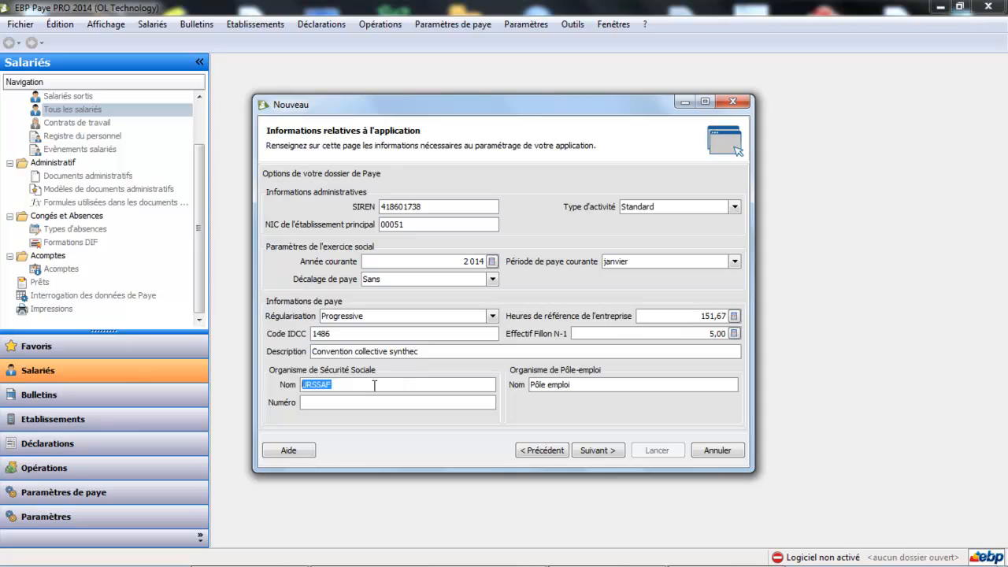
left_click(375, 386)
type("loire atlantique")
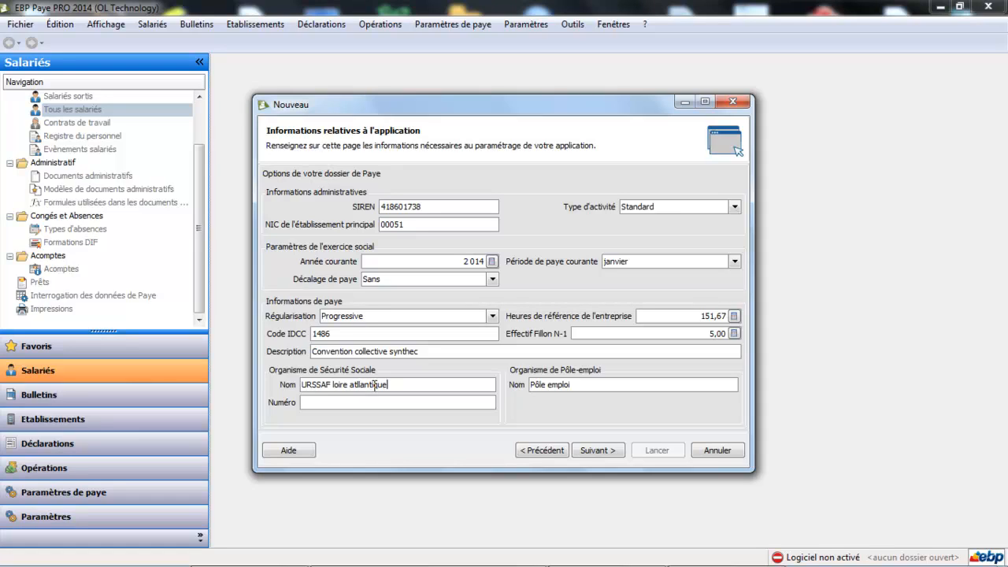
left_click(337, 401)
type("111111111111111111111111111111")
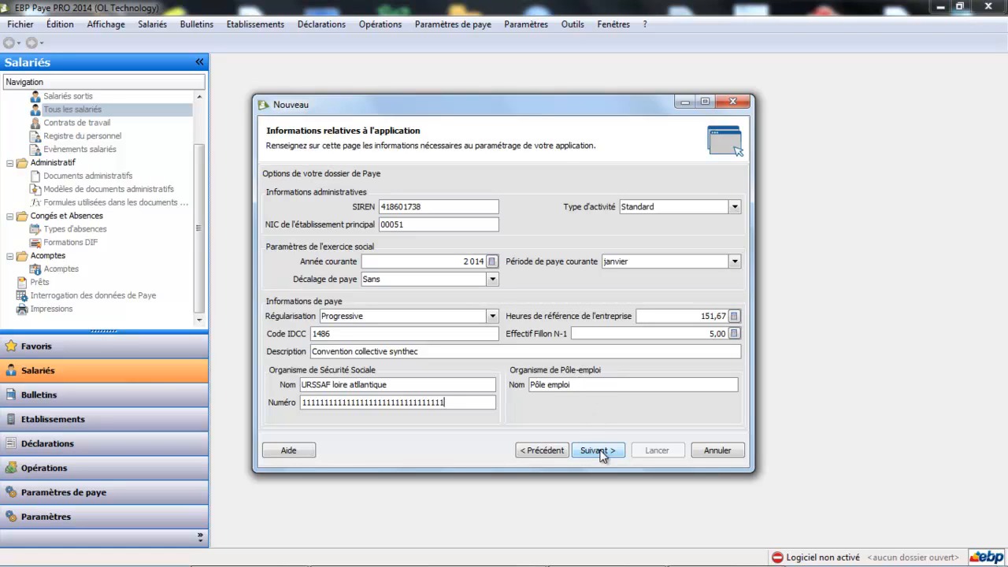
left_click(601, 453)
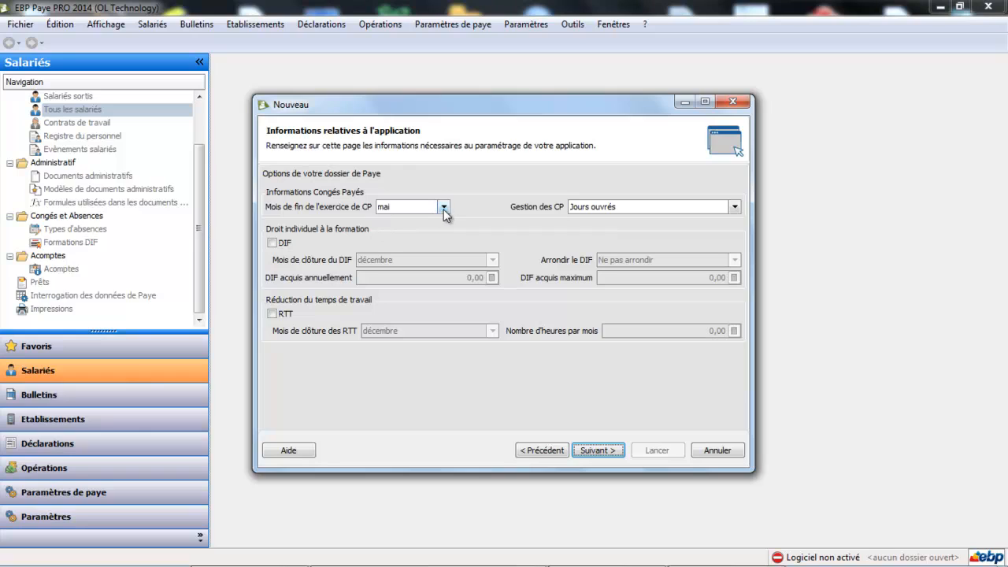
Step: Count paid leave in Jours ouvrables and enable DIF with décembre as closing month
left_click(736, 205)
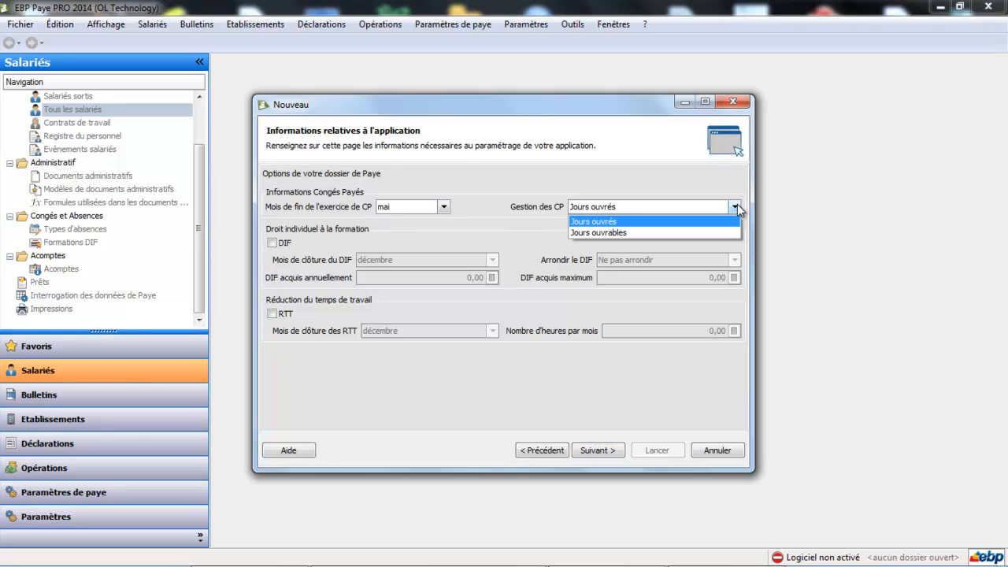
left_click(676, 233)
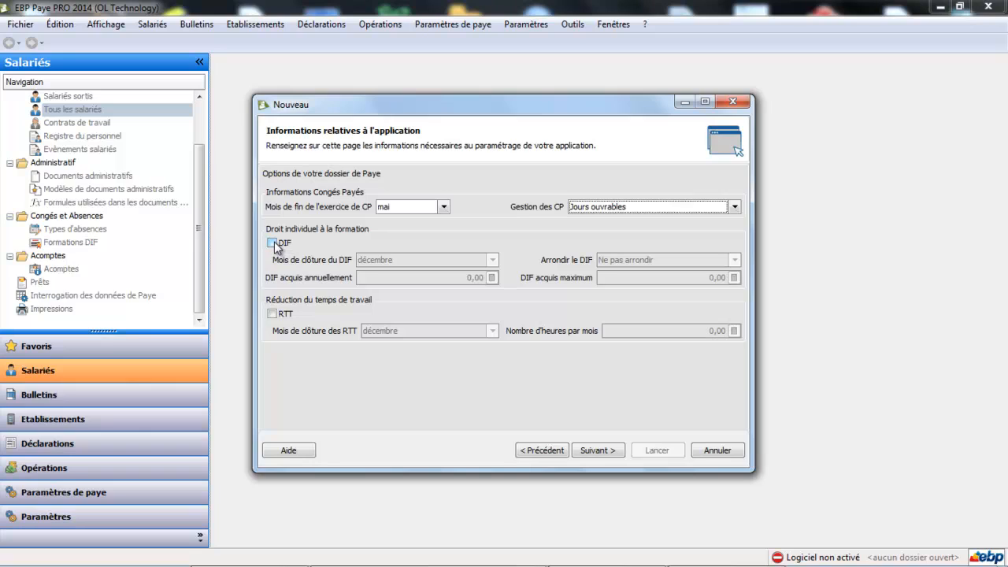
left_click(272, 244)
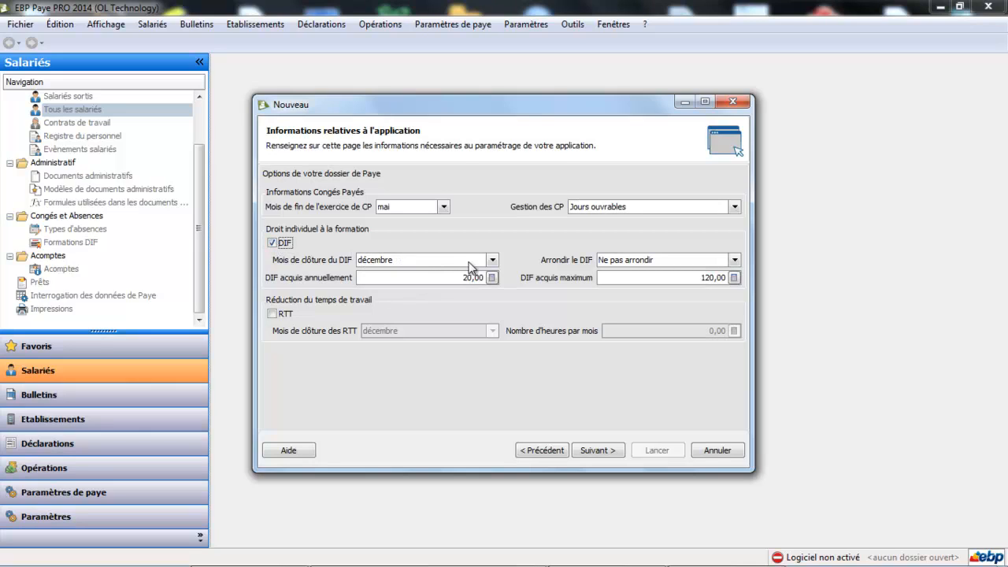
left_click(493, 260)
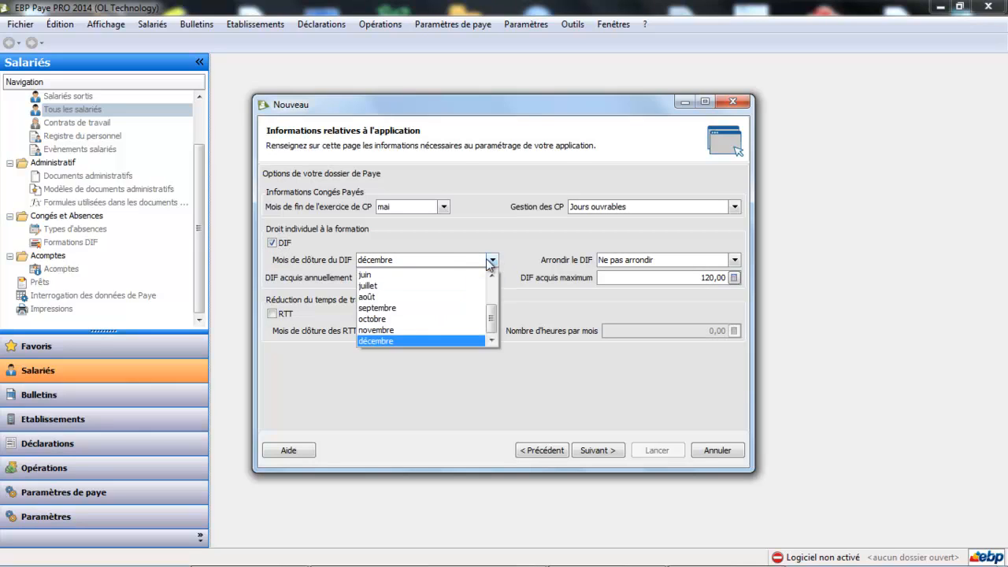
left_click(422, 341)
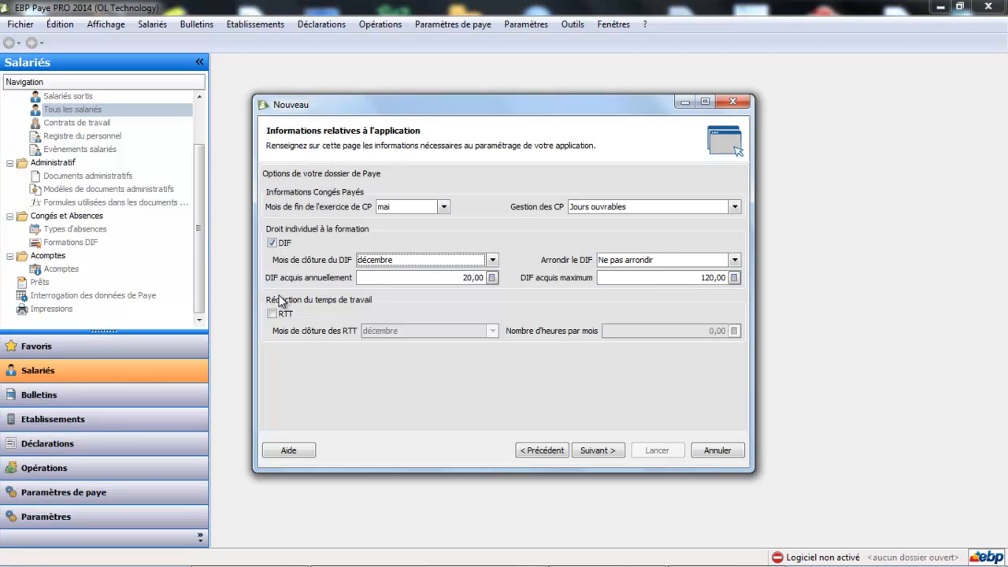
Step: Leave RTT tracking off and advance to the summary page
left_click(273, 315)
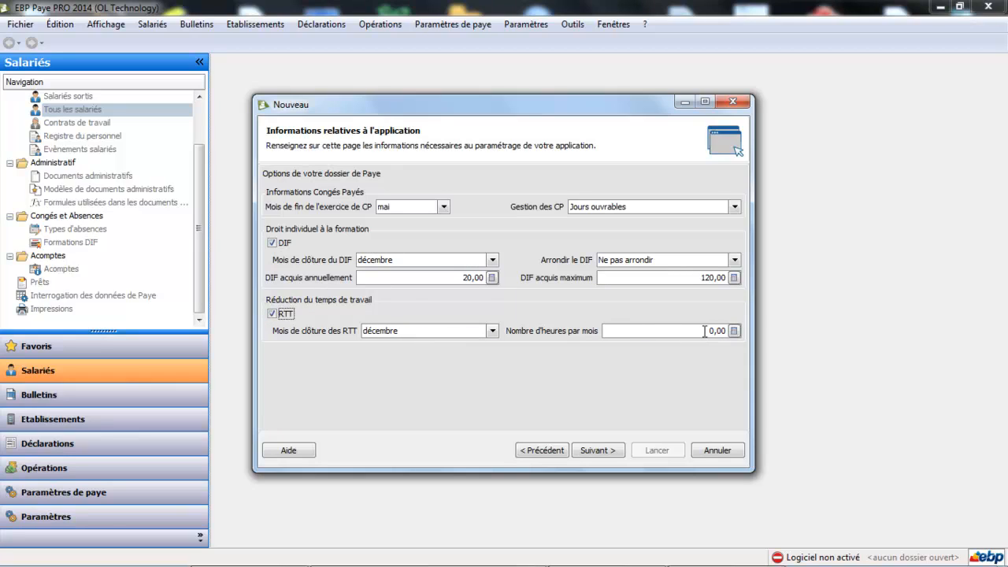
left_click(281, 312)
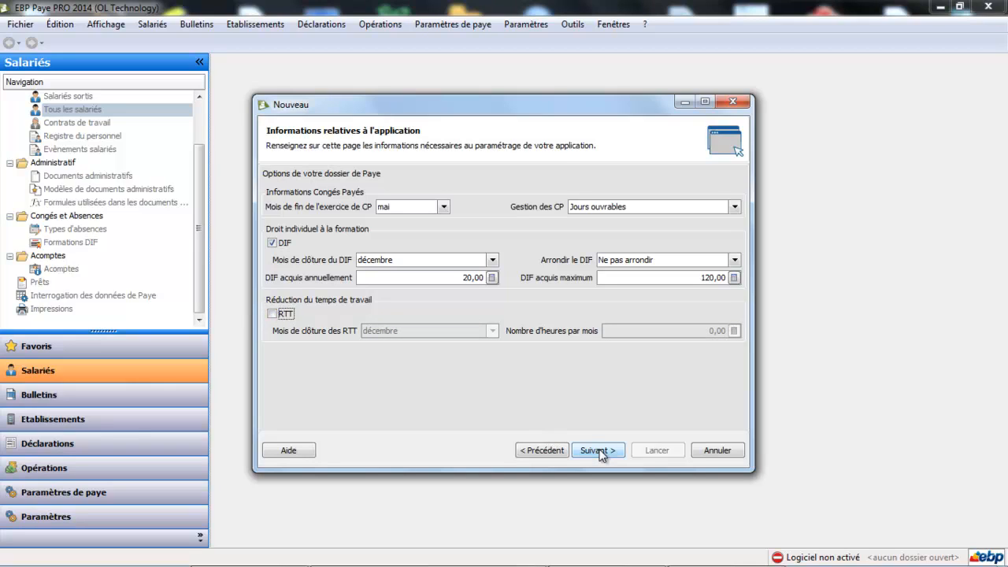
left_click(601, 453)
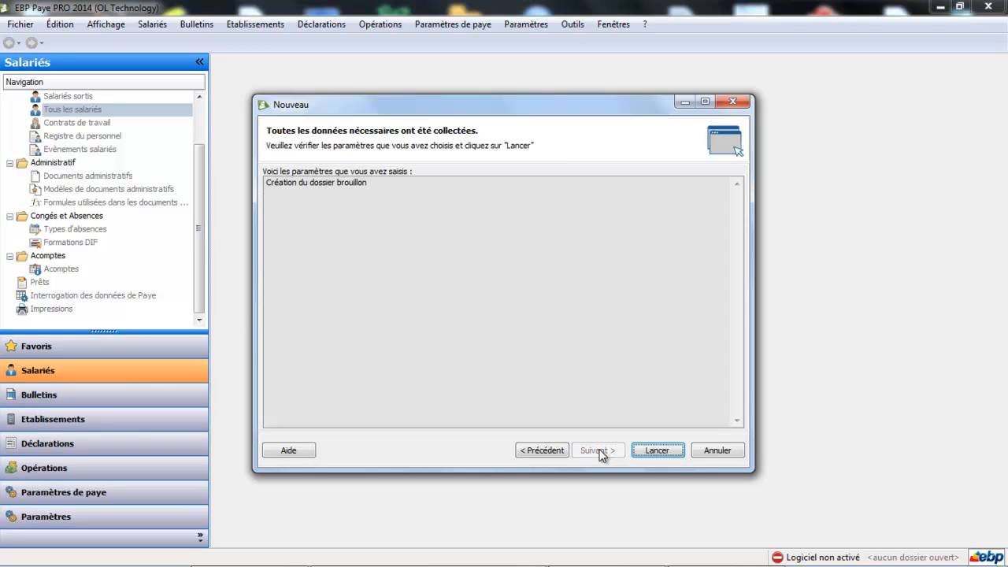
Step: Launch creation of the brouillon payroll folder and wait until it completes
left_click(663, 451)
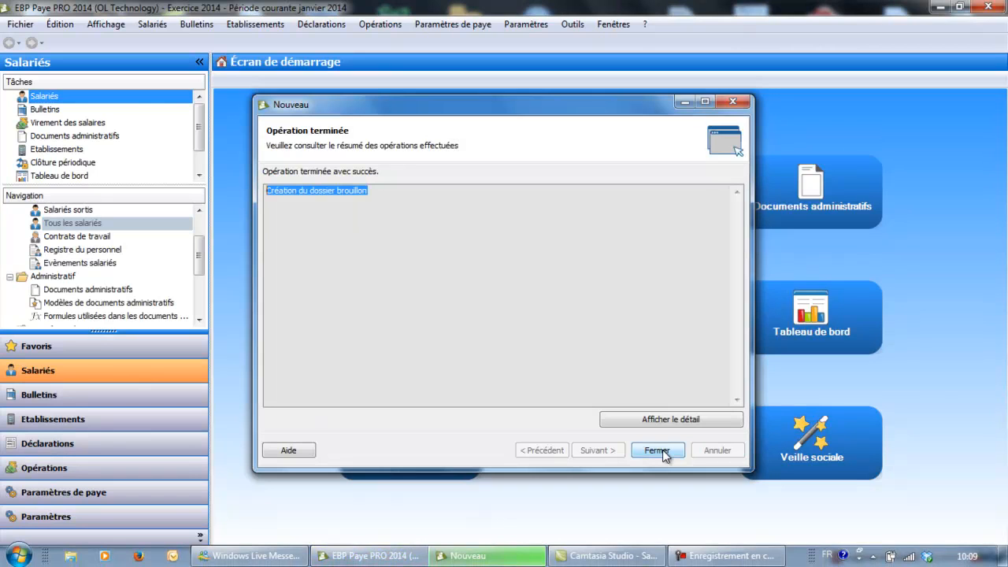
Step: Close the completion report to reveal the brouillon start screen for Exercice 2014
left_click(657, 450)
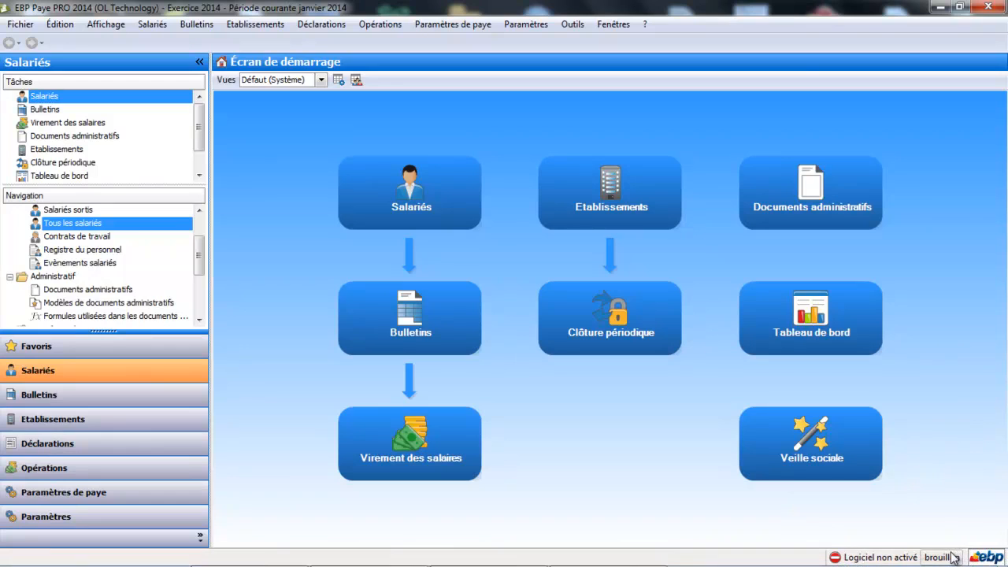
mouse_move(953, 556)
left_click(535, 26)
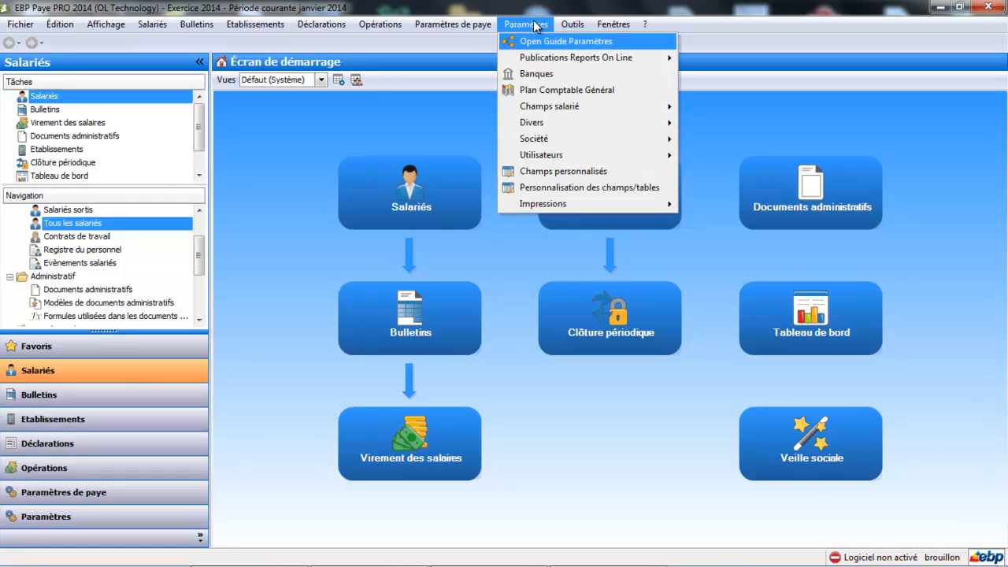
mouse_move(544, 141)
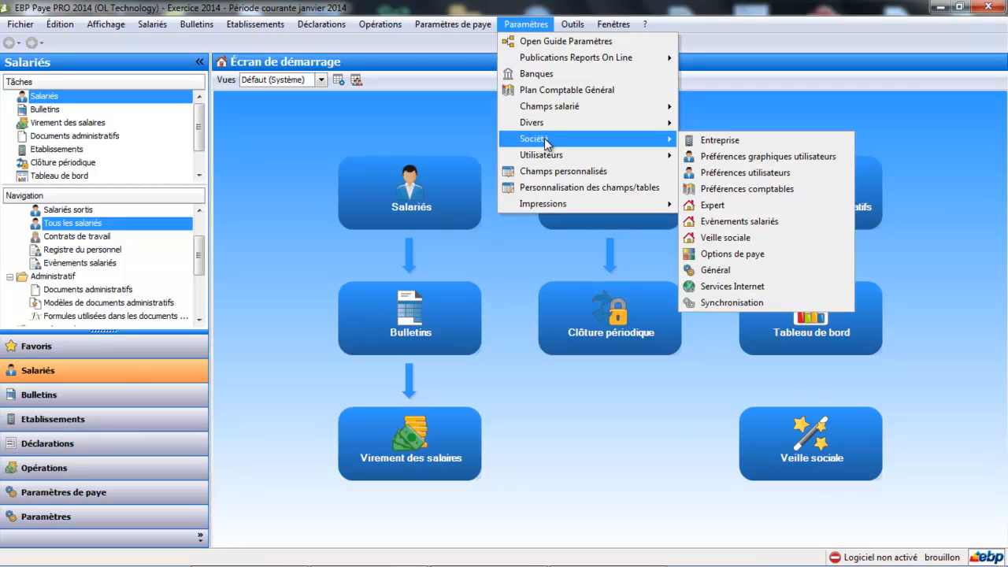
left_click(719, 142)
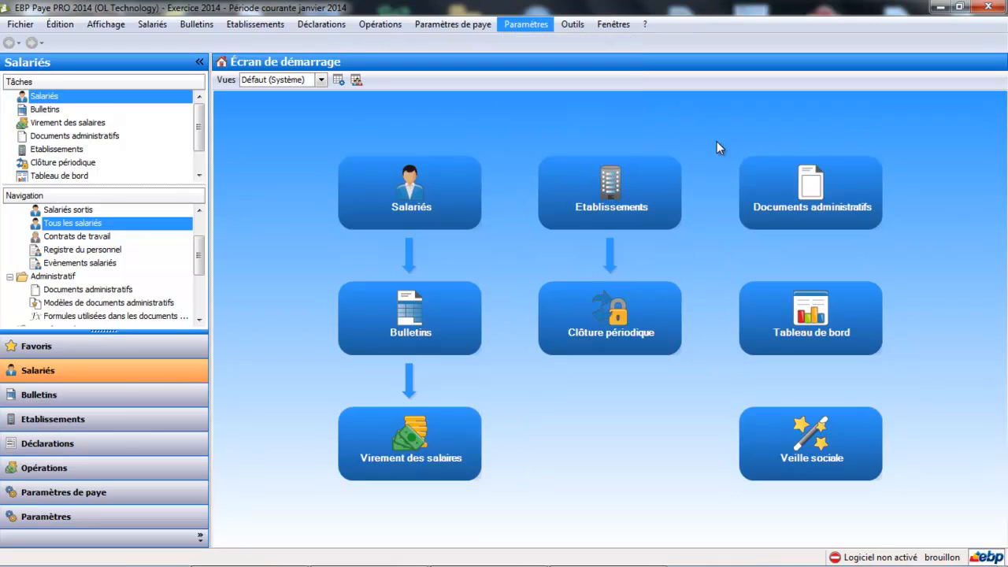